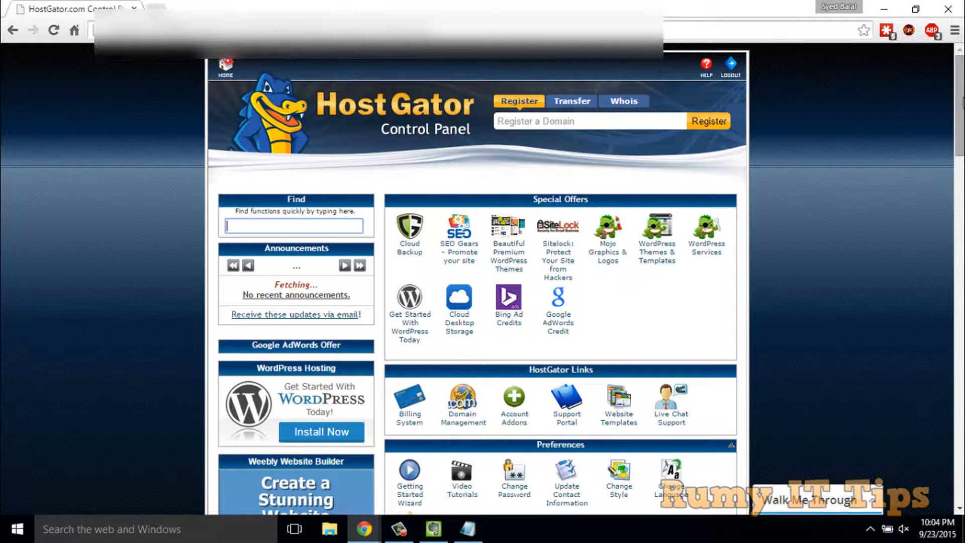
Open the email client configuration page for the existing rumyittips.com mailbox from the hosting control panel's email accounts
drag(962, 101, 961, 172)
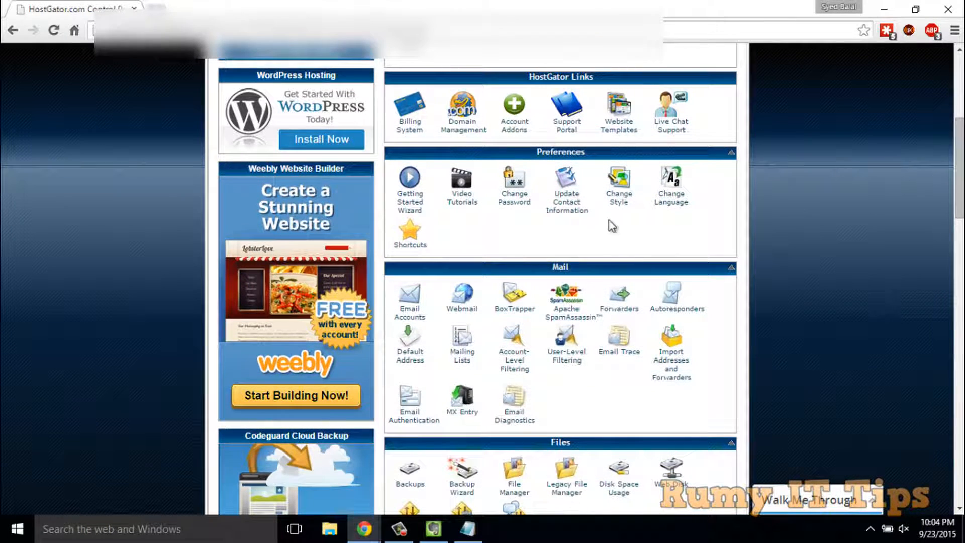
click(410, 312)
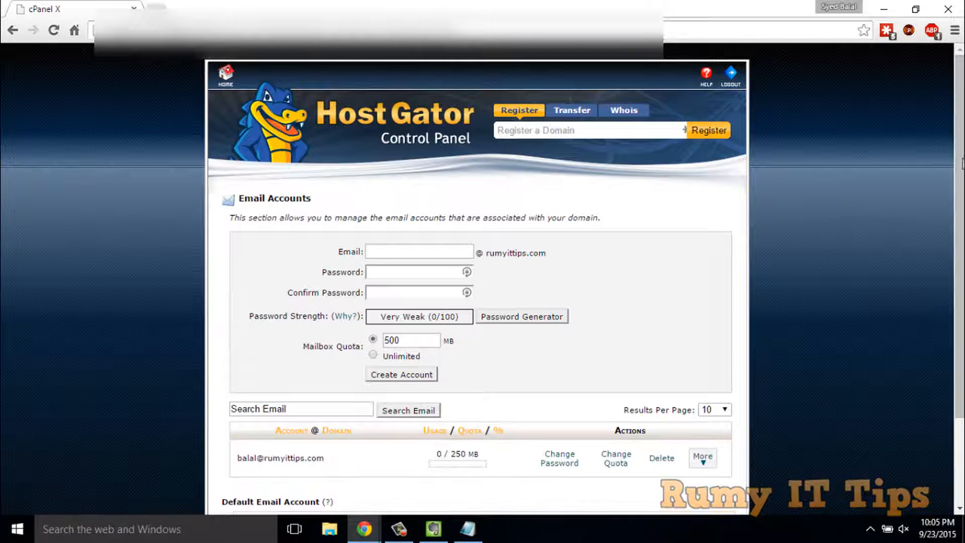
scroll(960, 146, down, 2)
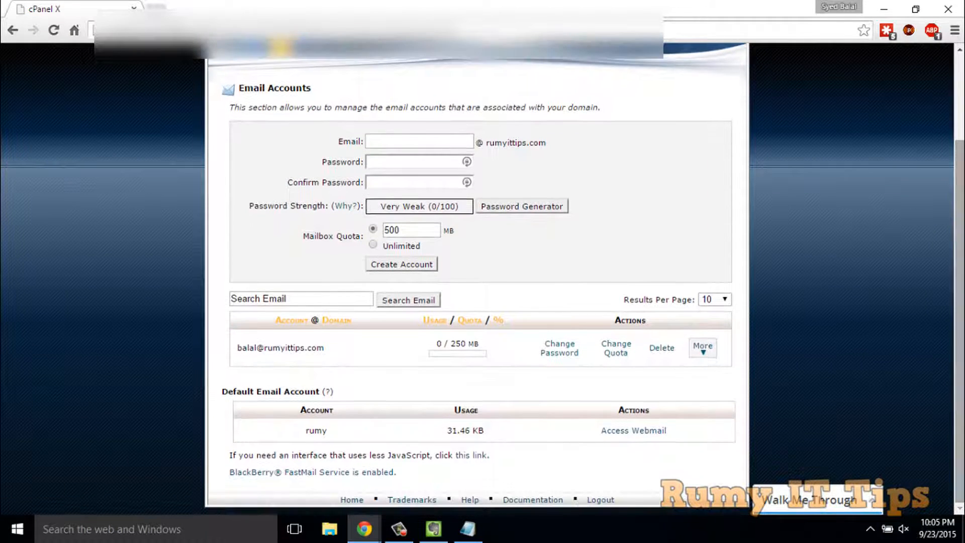
click(706, 352)
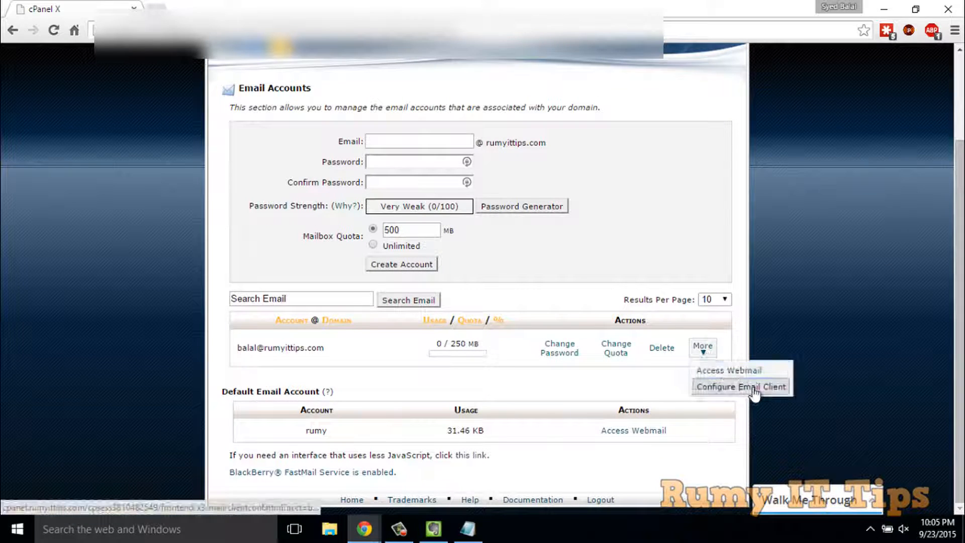
click(784, 388)
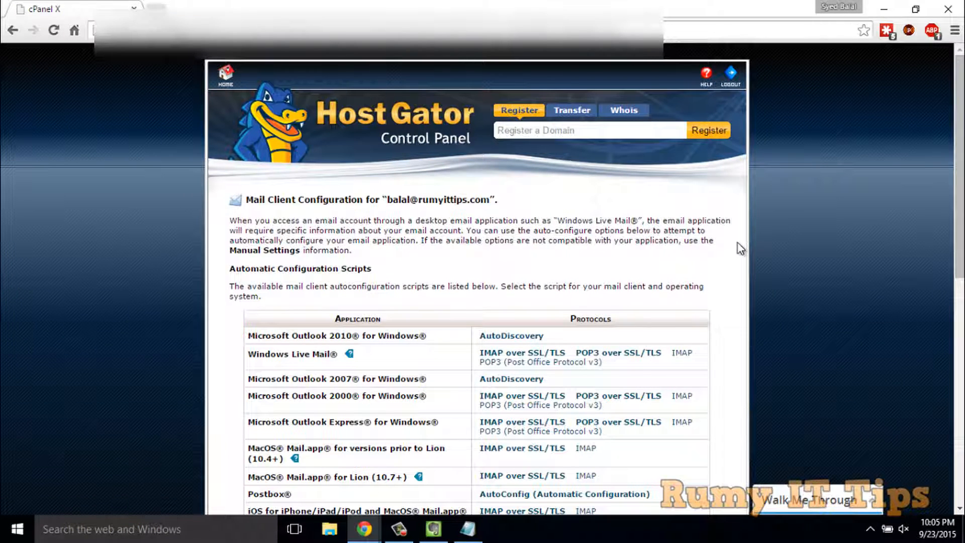
Examine the mail client page's manual SSL/TLS settings for the incoming and outgoing servers and their ports
scroll(740, 248, down, 5)
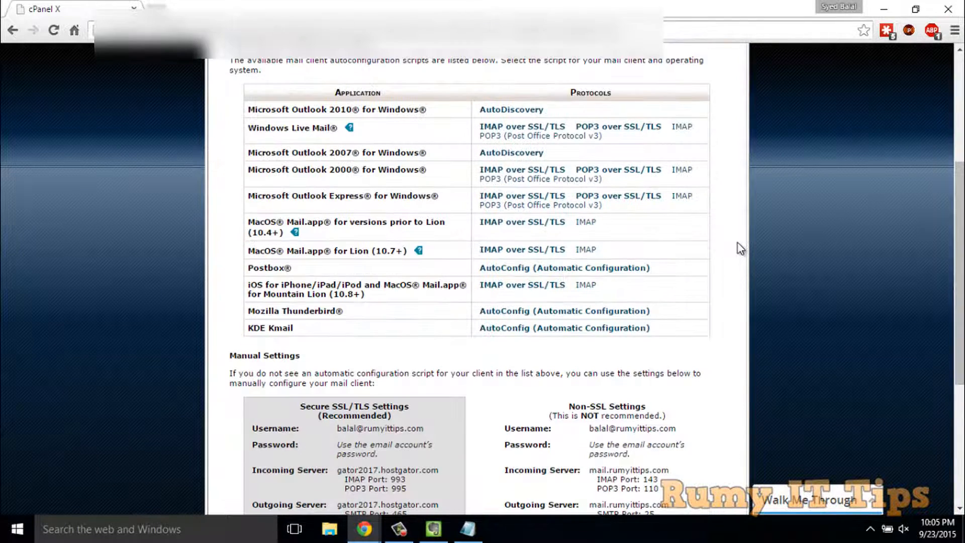
scroll(740, 248, up, 1)
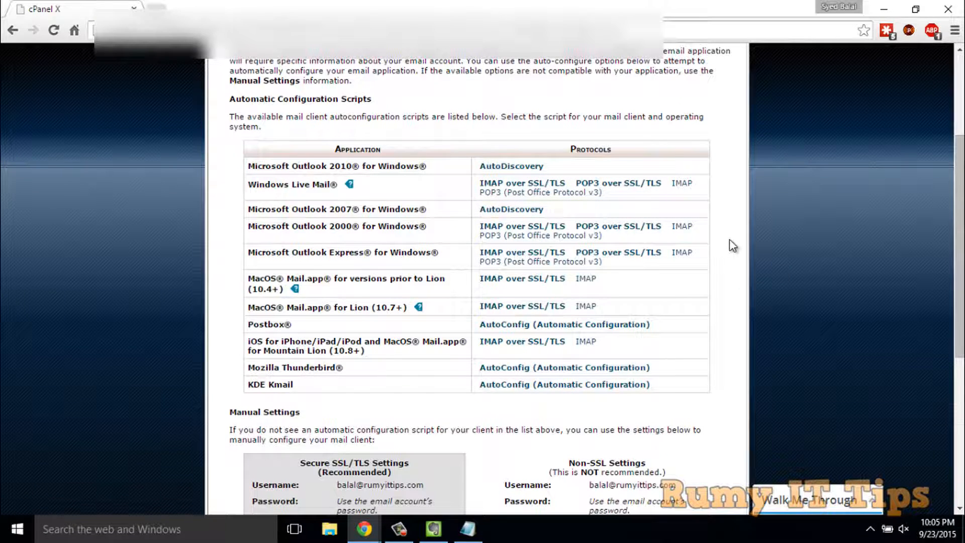
scroll(729, 240, down, 6)
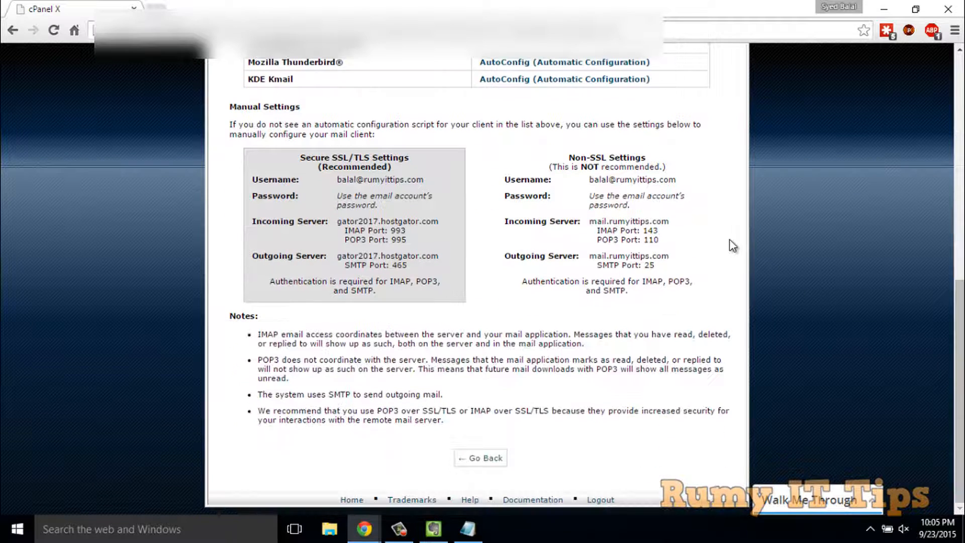
scroll(729, 245, up, 1)
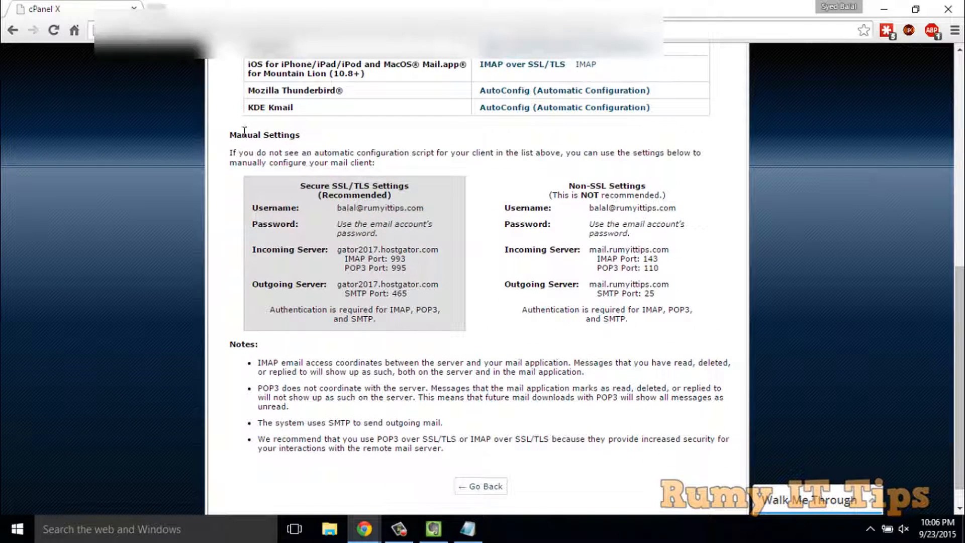
drag(230, 134, 311, 136)
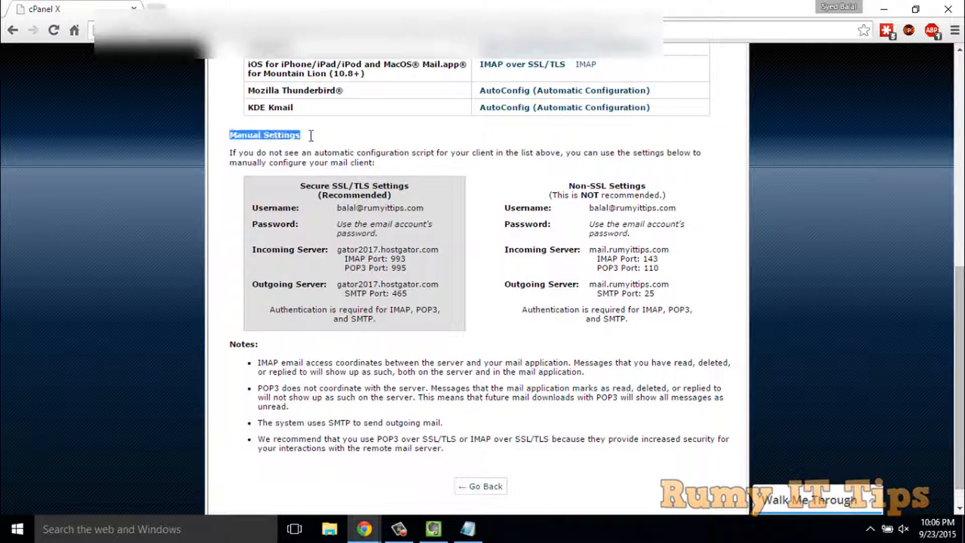
click(320, 153)
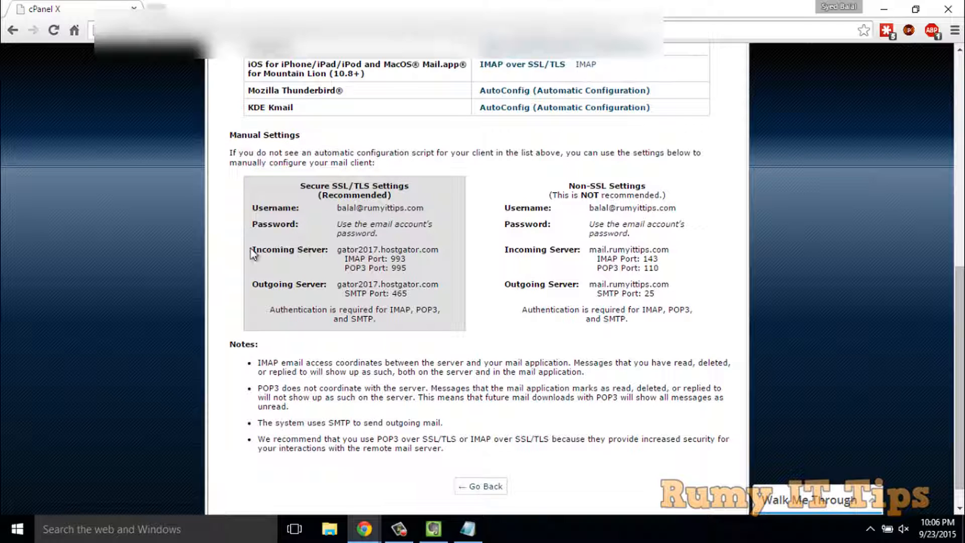
drag(252, 251, 420, 276)
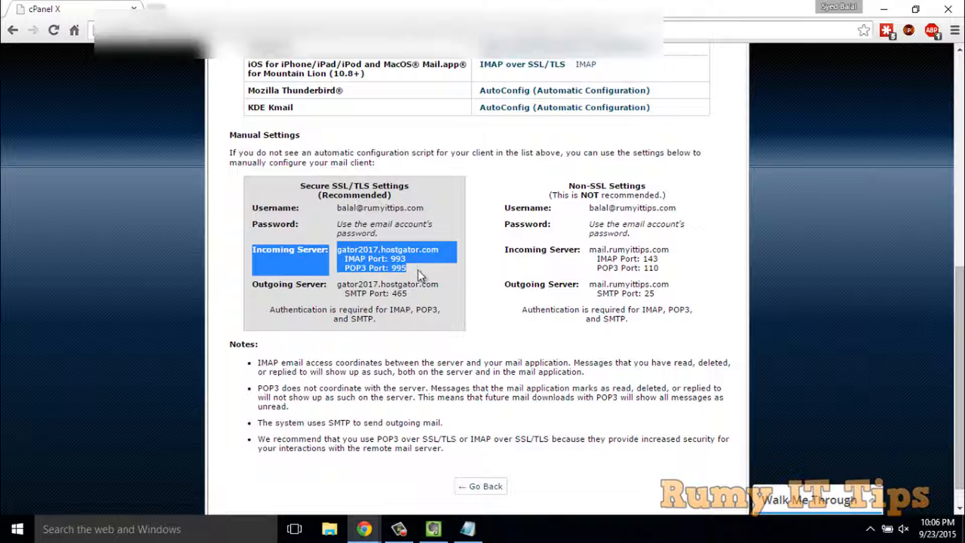
drag(253, 285, 408, 297)
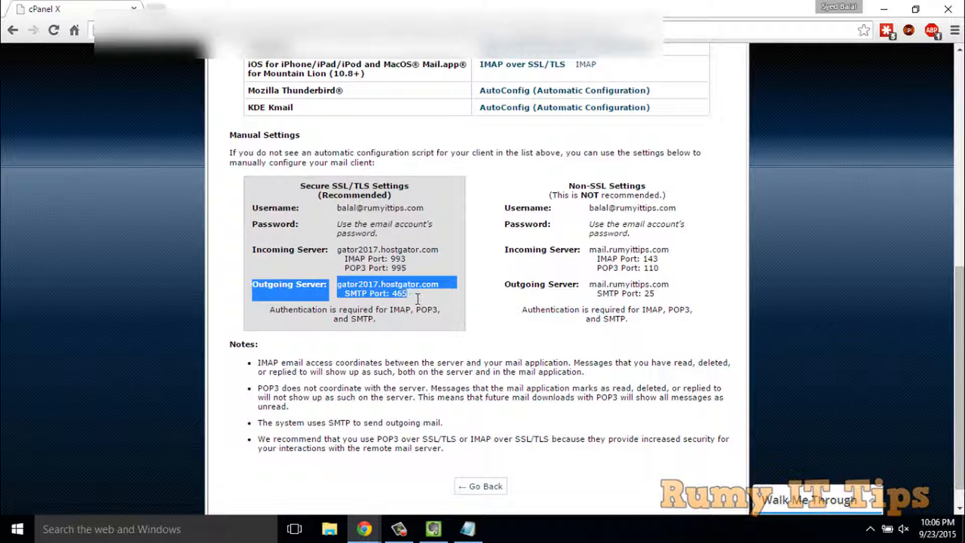
click(168, 330)
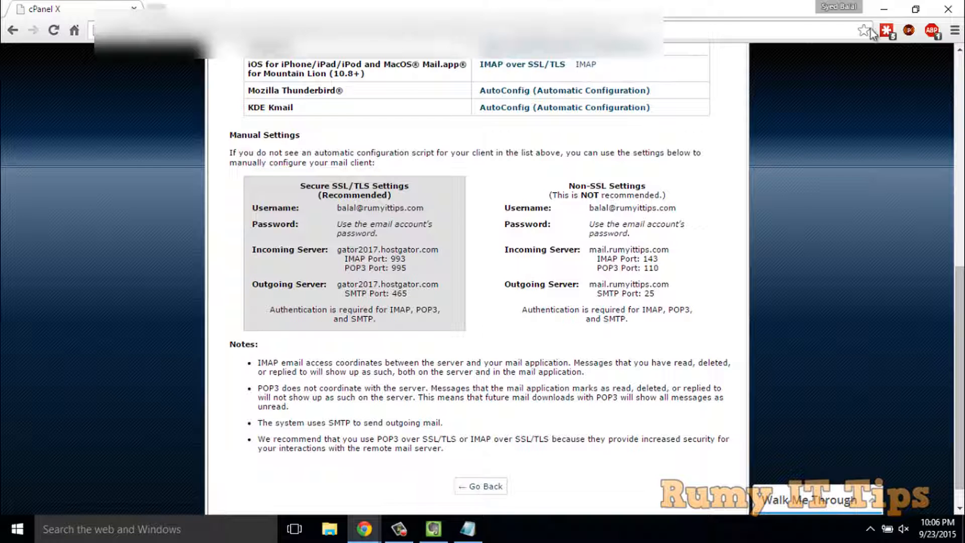
Minimize the browser, switch to the Windows Mail app and collapse its navigation pane
click(883, 10)
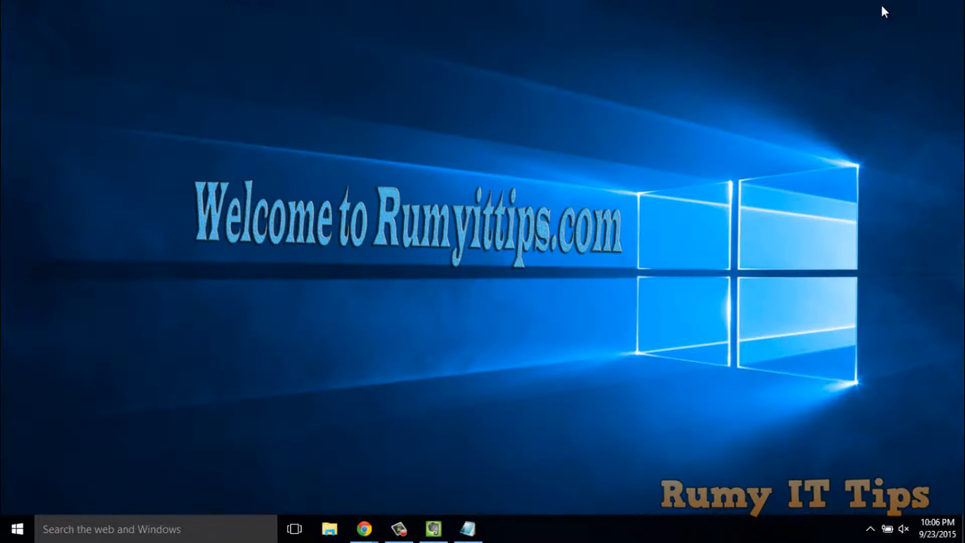
click(18, 529)
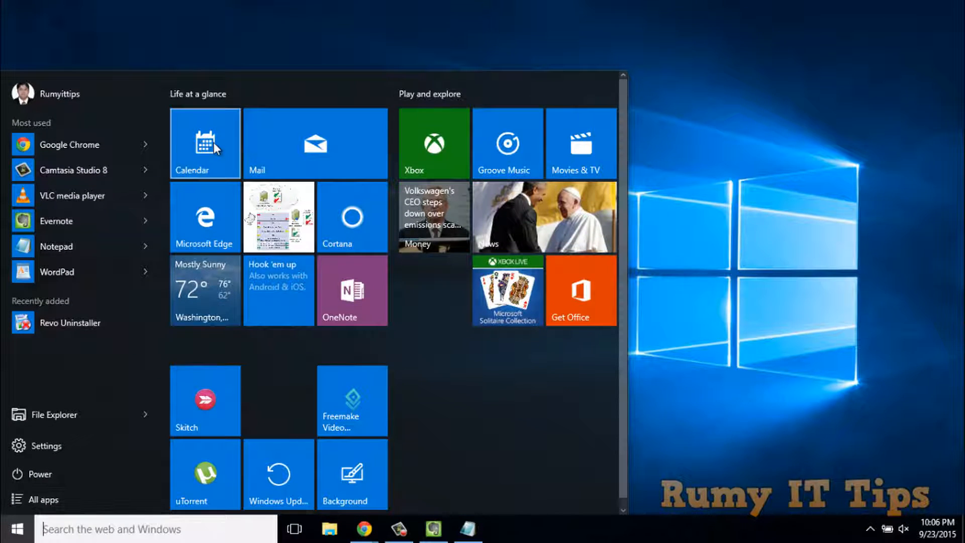
click(284, 149)
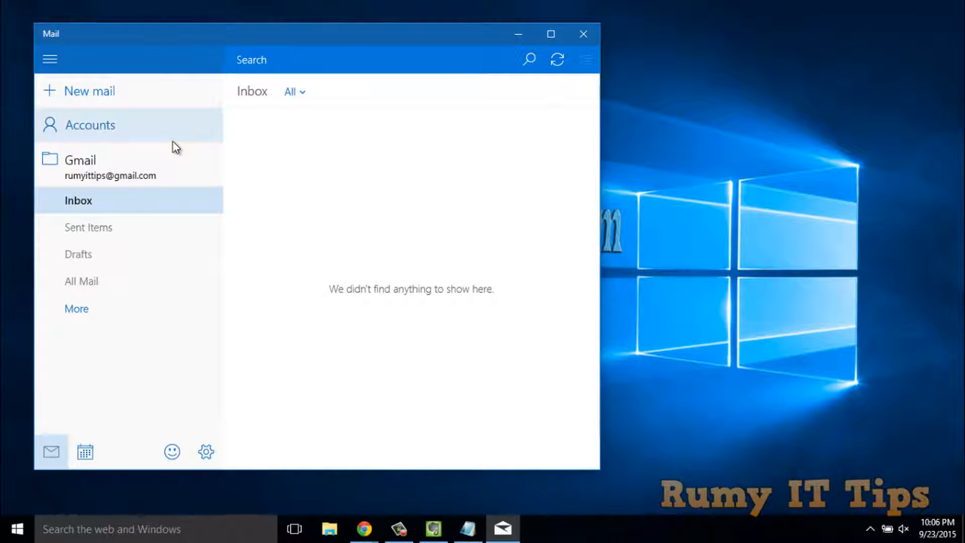
click(59, 62)
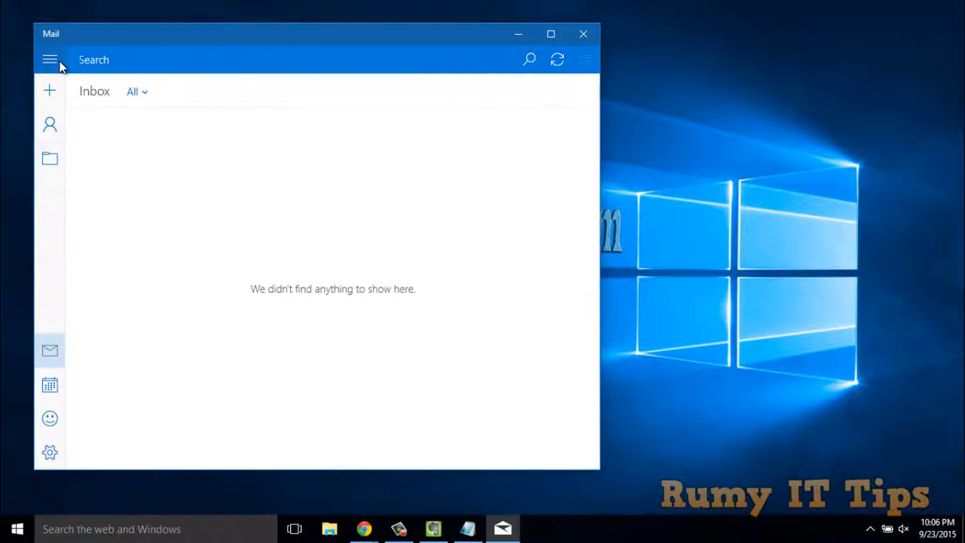
click(52, 93)
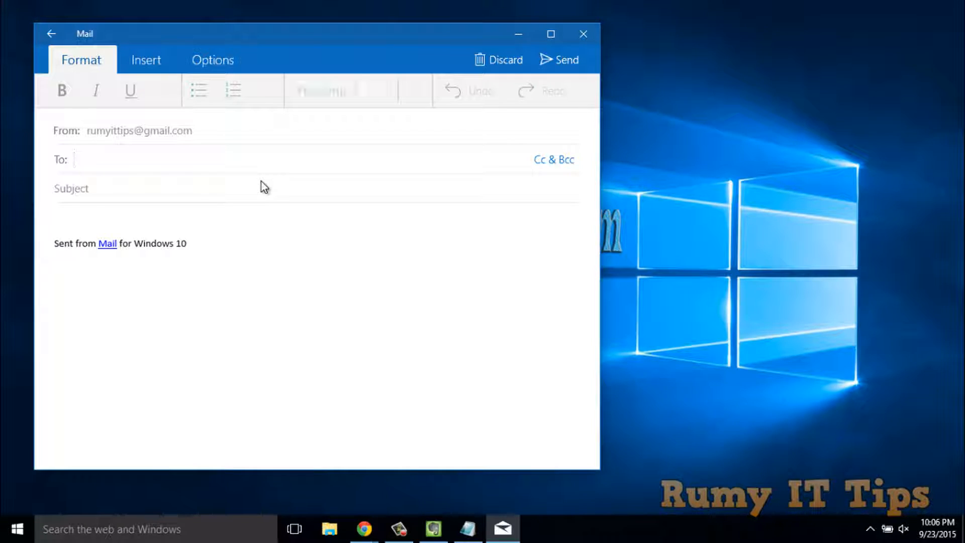
click(51, 34)
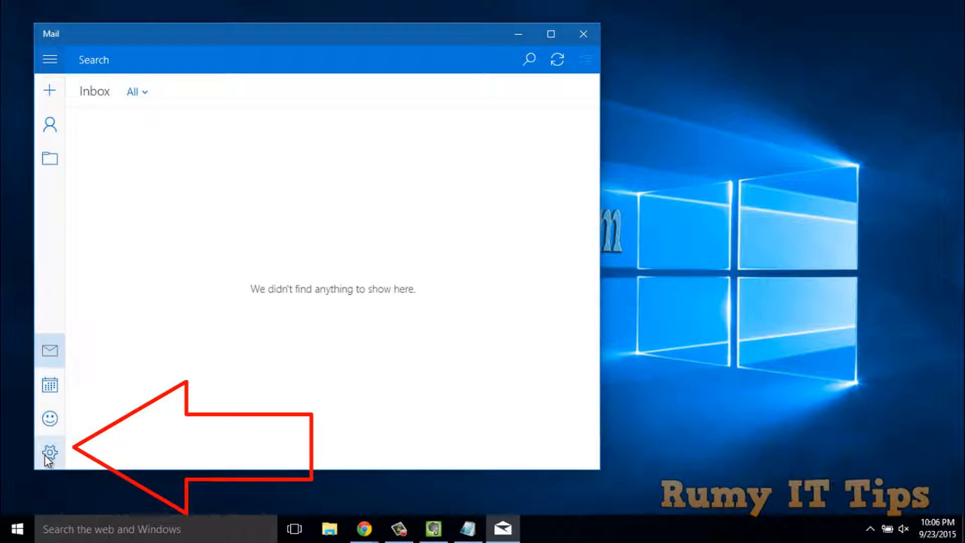
click(49, 452)
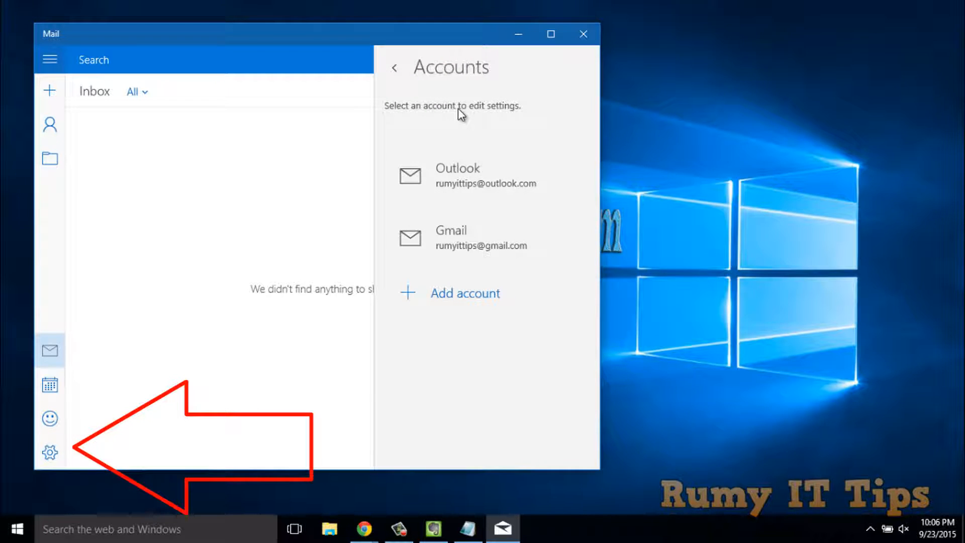
click(447, 295)
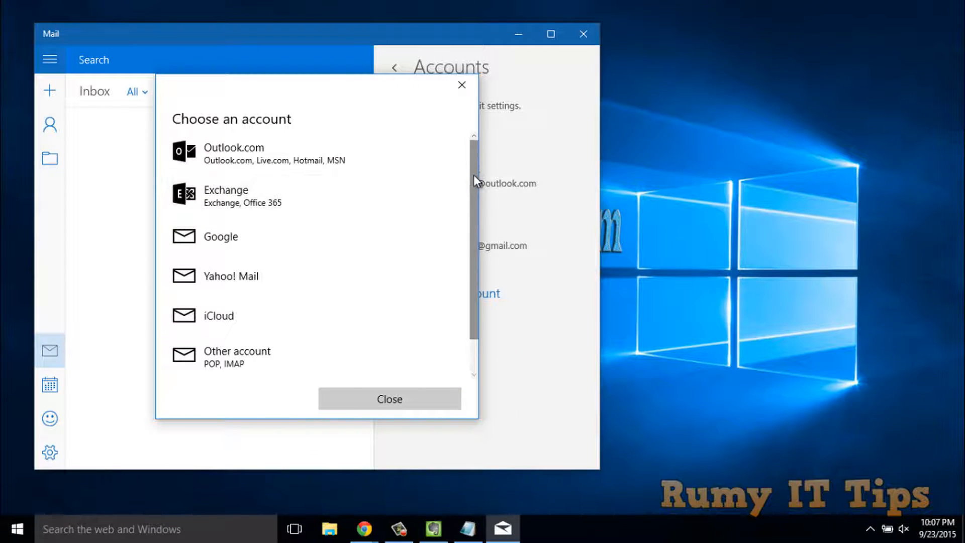
drag(474, 174, 468, 245)
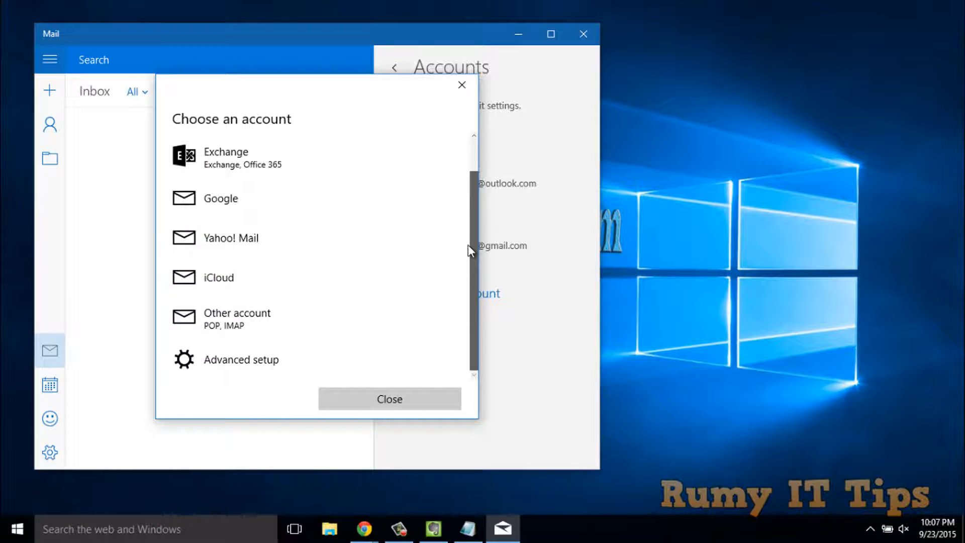
click(273, 360)
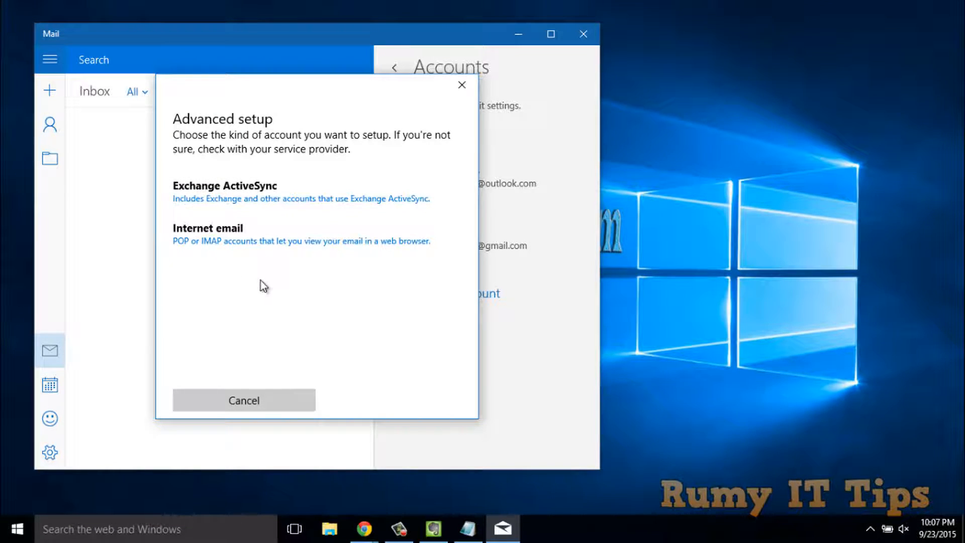
click(250, 229)
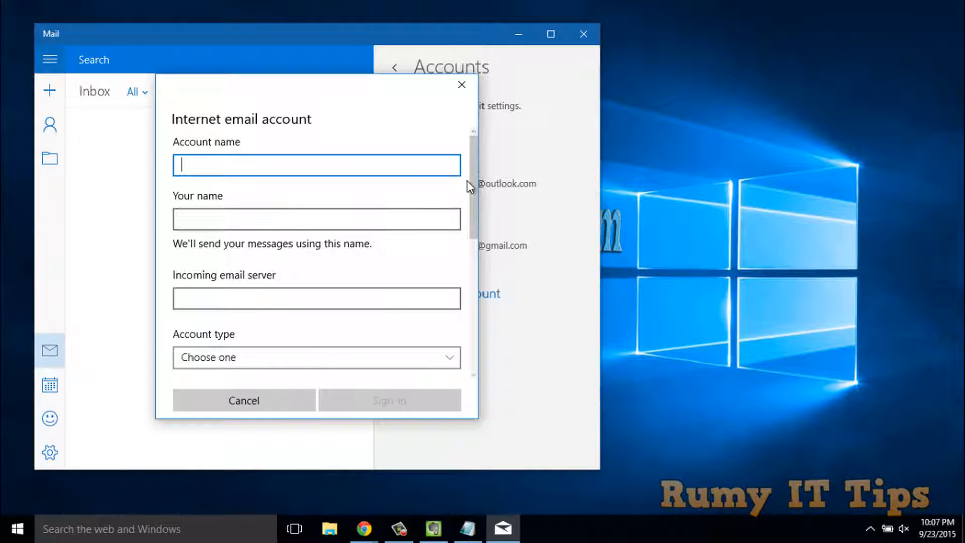
mouse_move(471, 182)
mouse_down()
mouse_move(469, 331)
mouse_move(476, 178)
mouse_up()
Copy the mailbox's email address from the Notepad notes into the account name of the new Internet email account
click(467, 528)
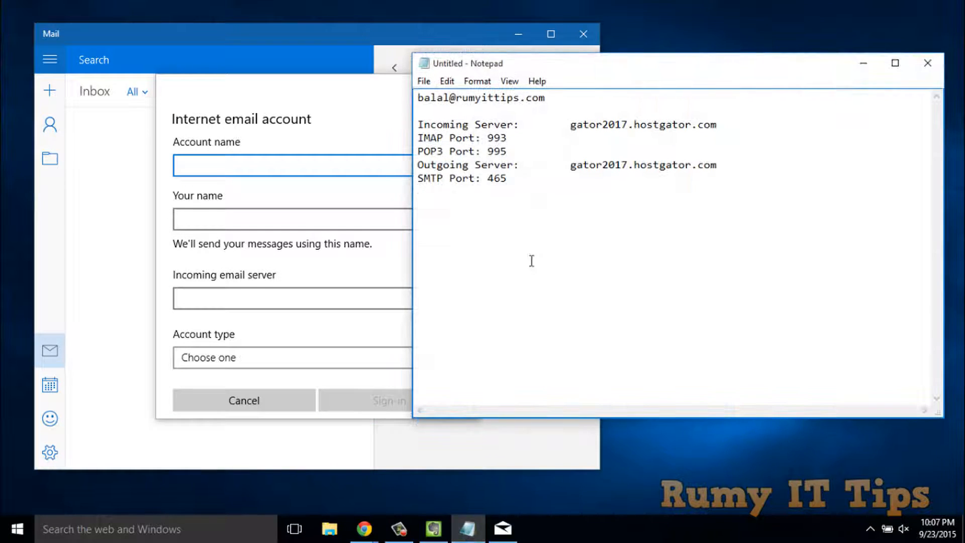
drag(546, 97, 418, 97)
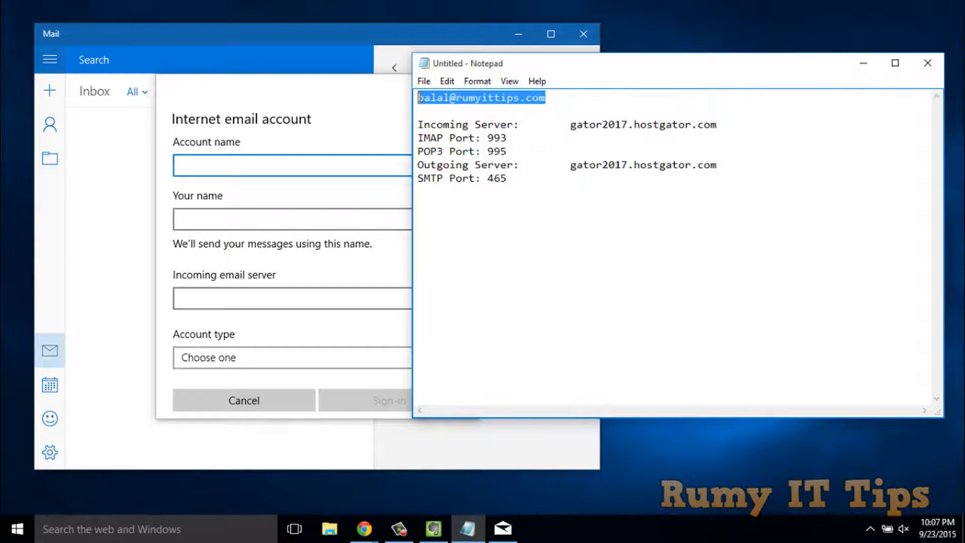
right_click(423, 95)
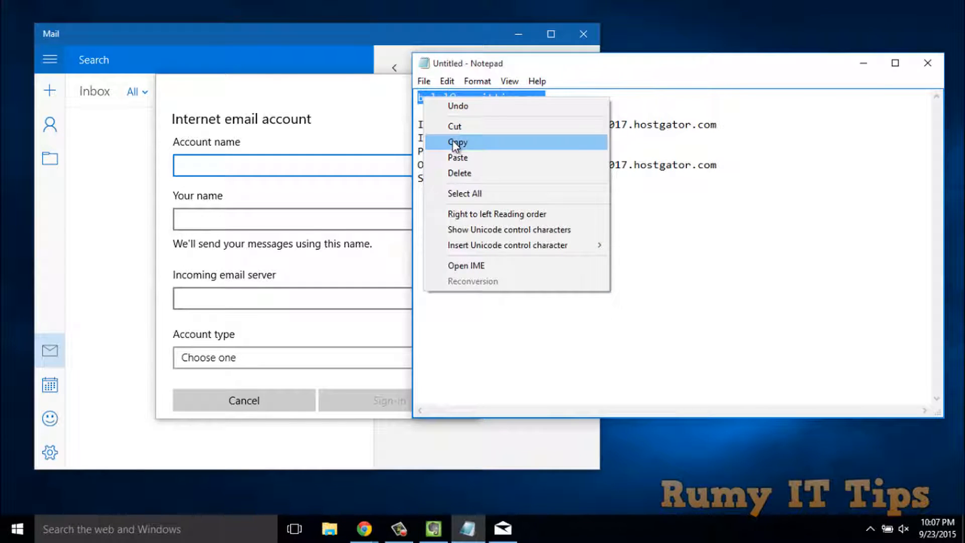
click(456, 141)
click(291, 162)
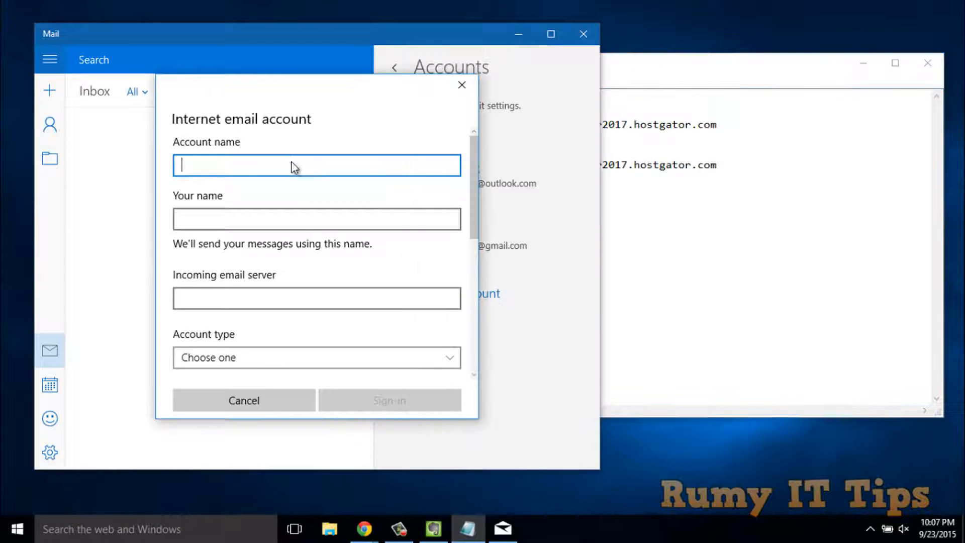
right_click(294, 166)
click(290, 144)
Enter the sender's full name as the name used for outgoing messages
click(261, 218)
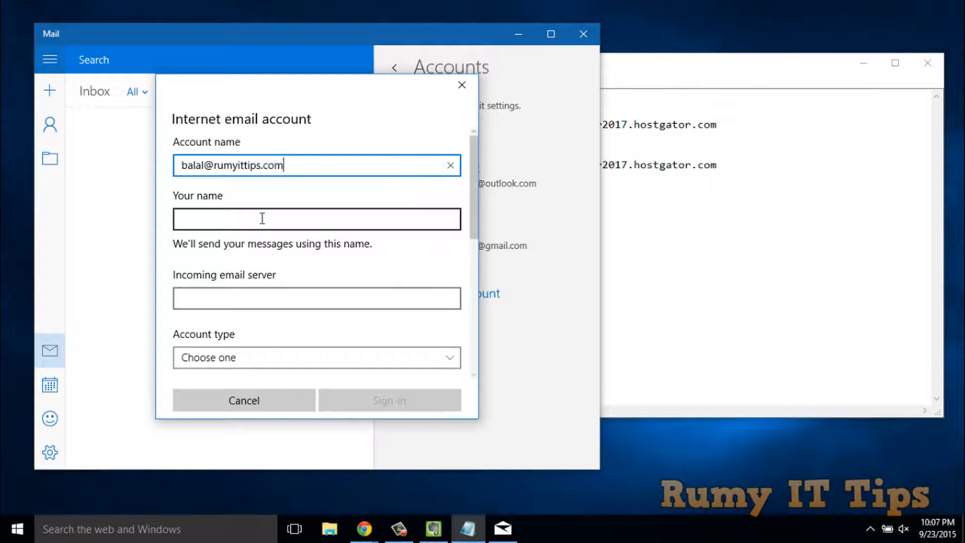
text(S)
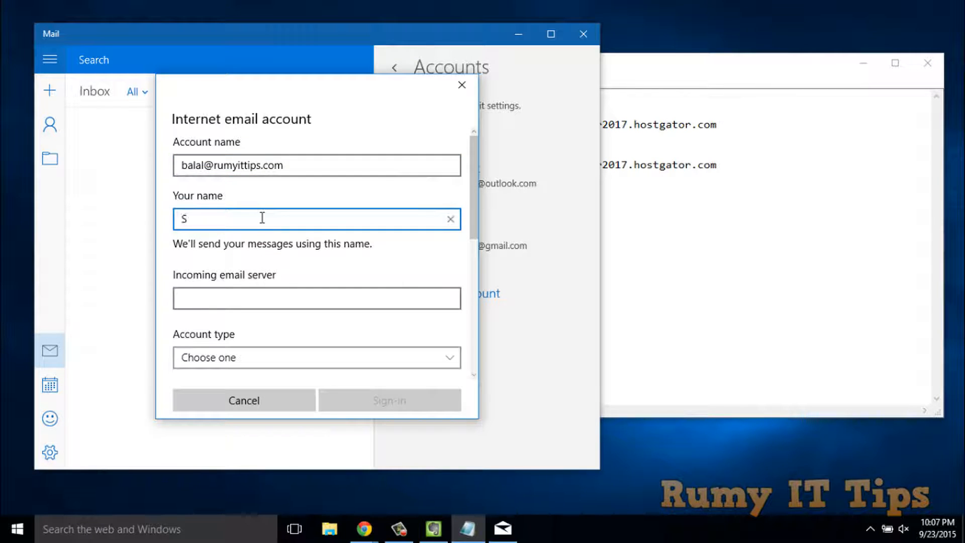
text(yed B)
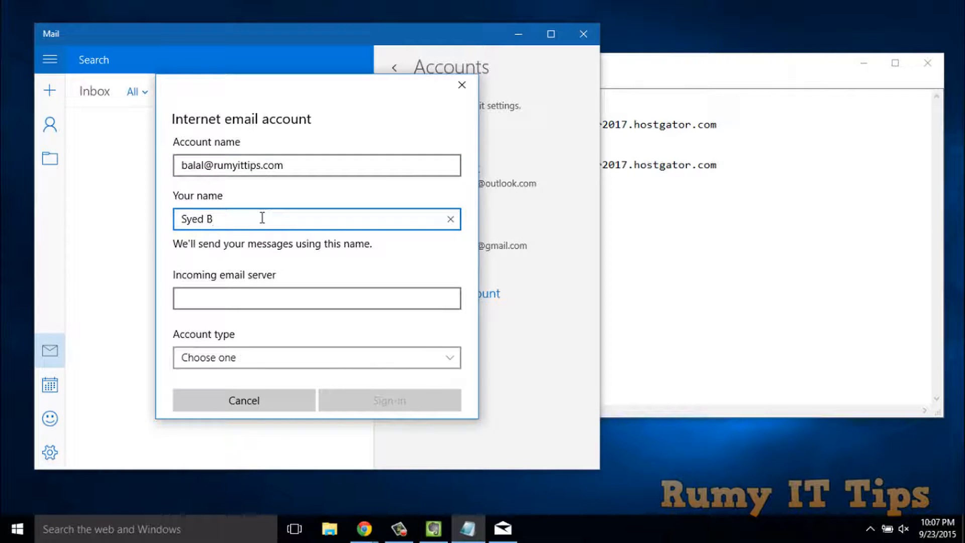
text(alal Rumy)
Copy the incoming server gator2017.hostgator.com from the Notepad notes into the account's incoming email server
click(640, 329)
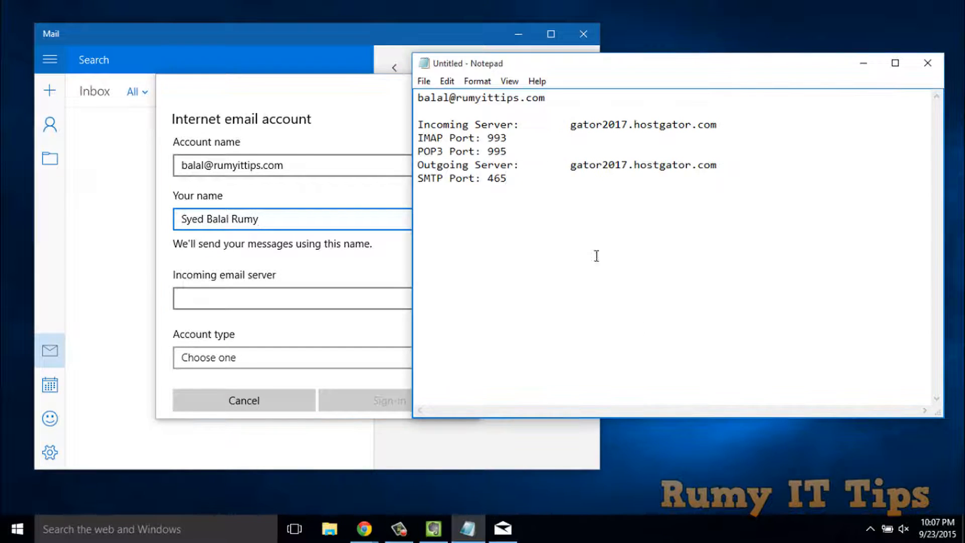
drag(570, 124, 722, 125)
right_click(699, 124)
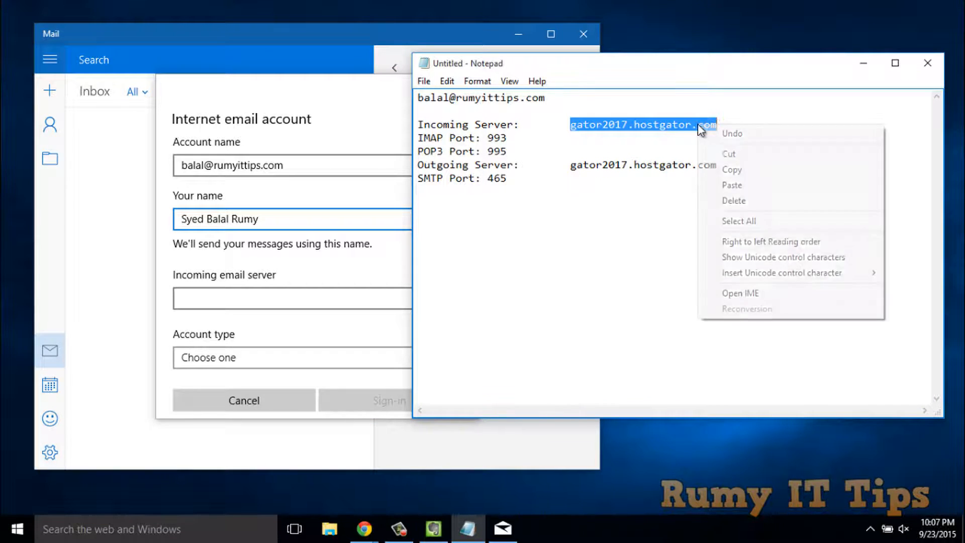
click(725, 173)
click(217, 298)
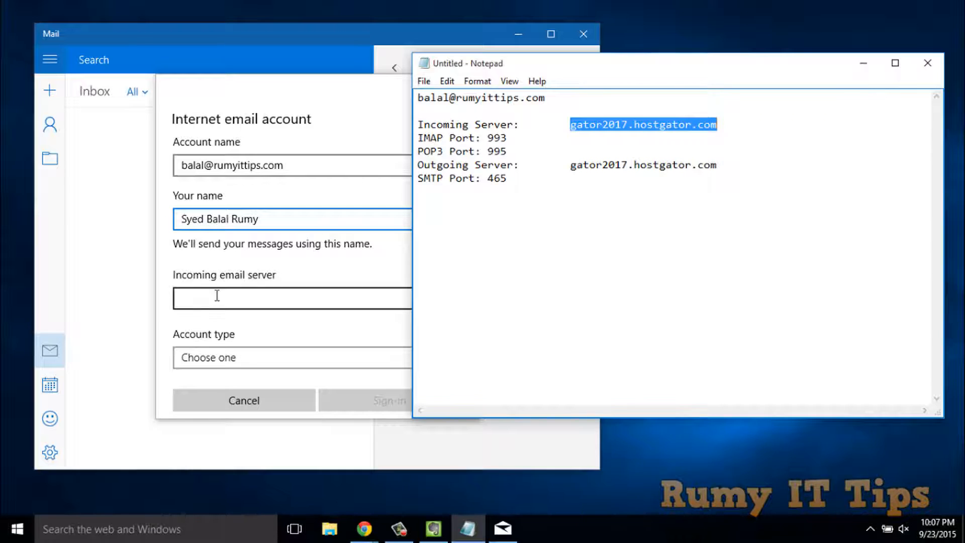
key(ctrl+v)
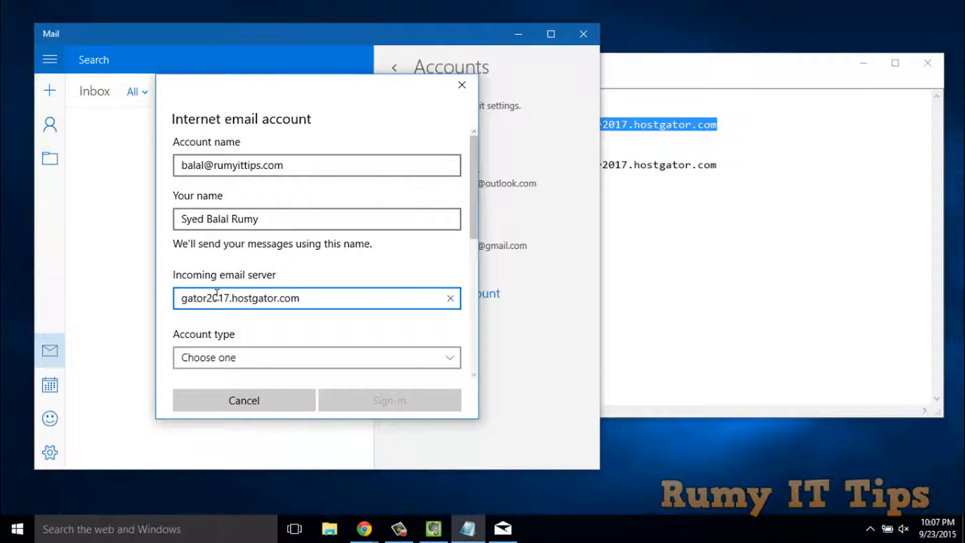
Set the account type to POP3 and check it against the server notes in Notepad
drag(475, 216, 472, 249)
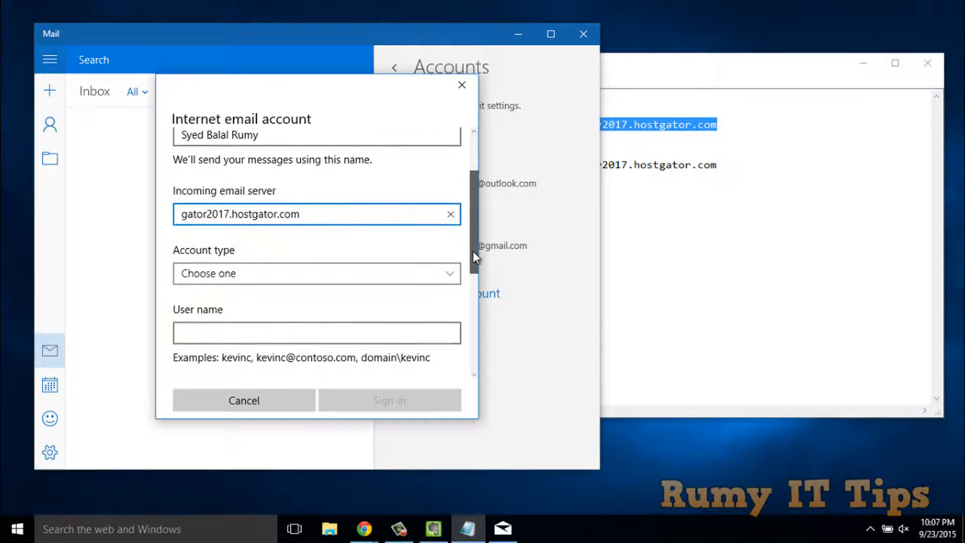
click(453, 272)
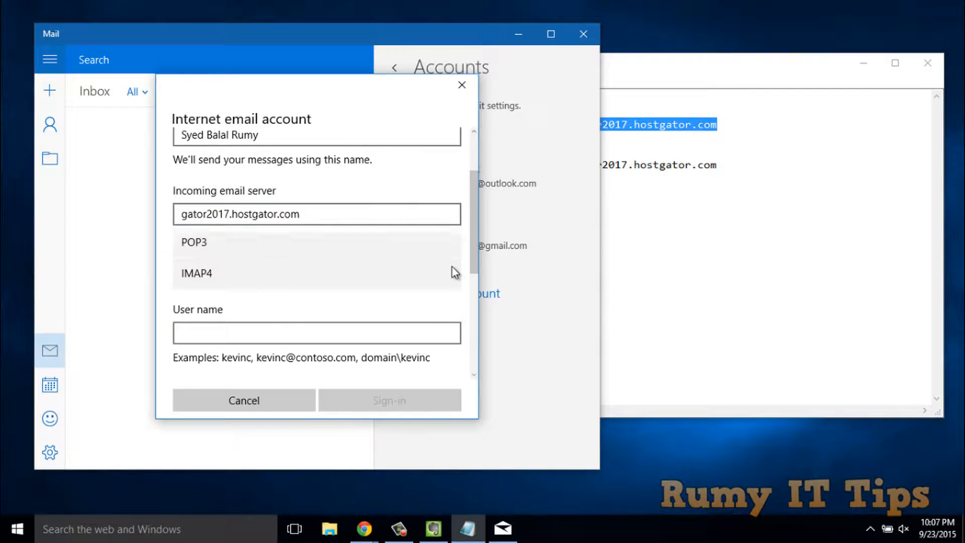
click(376, 242)
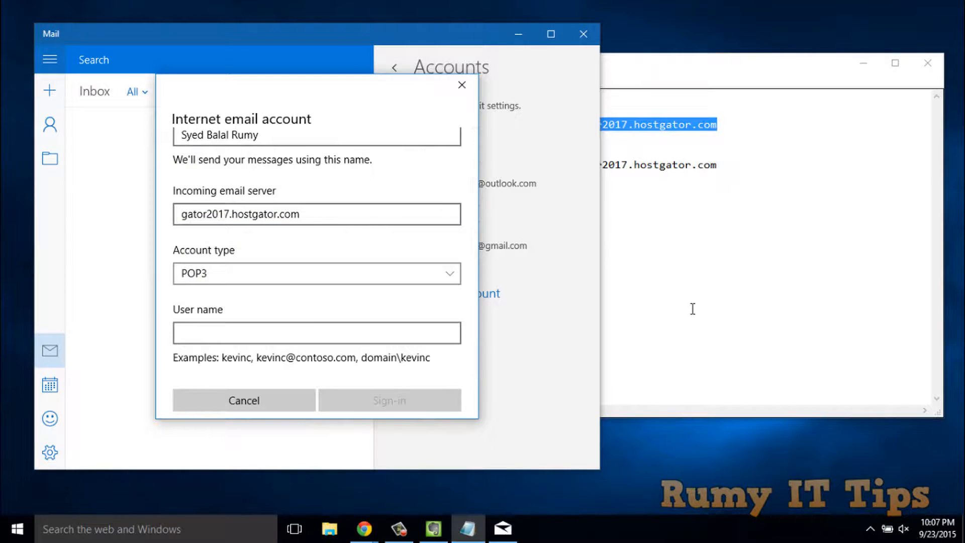
click(693, 309)
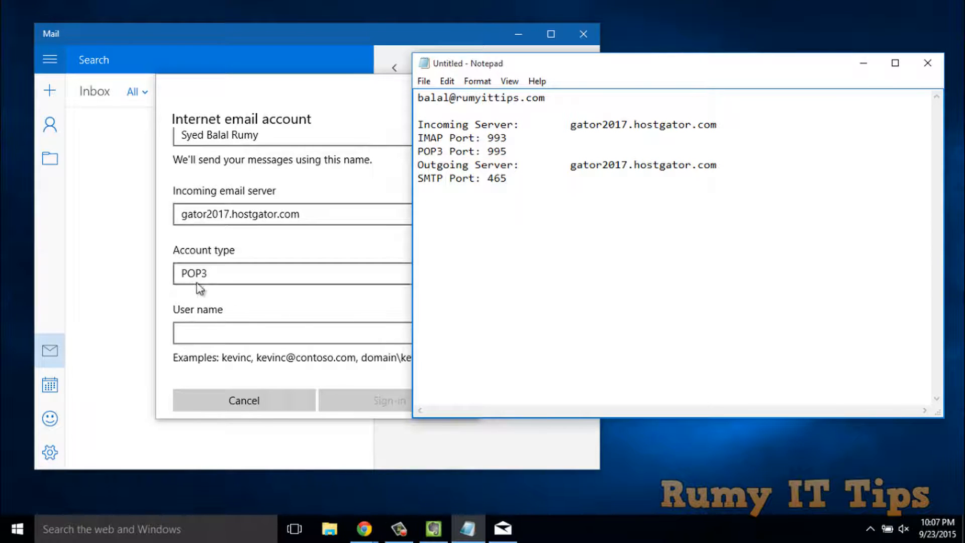
click(204, 295)
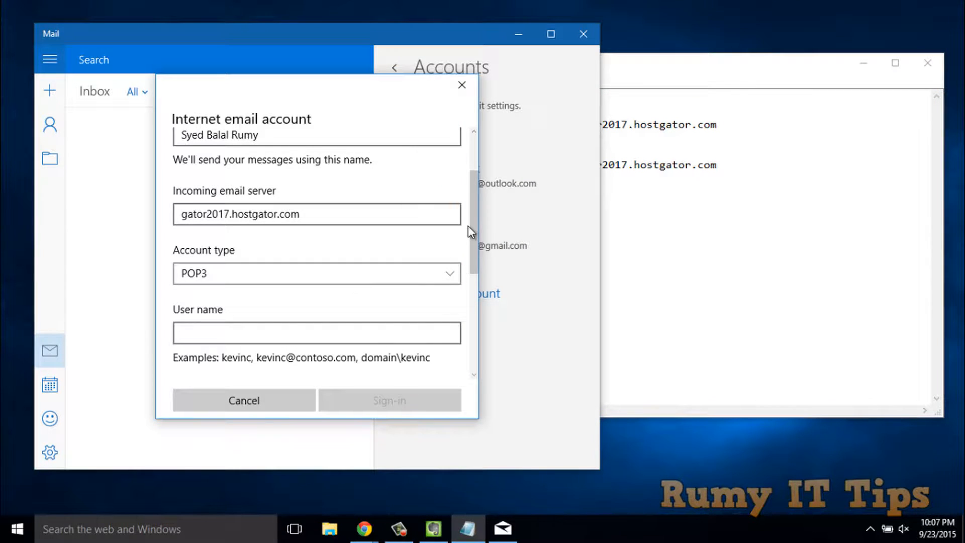
Copy the mailbox's email address from the Notepad notes into the user name and enter the mailbox password
drag(472, 230, 473, 265)
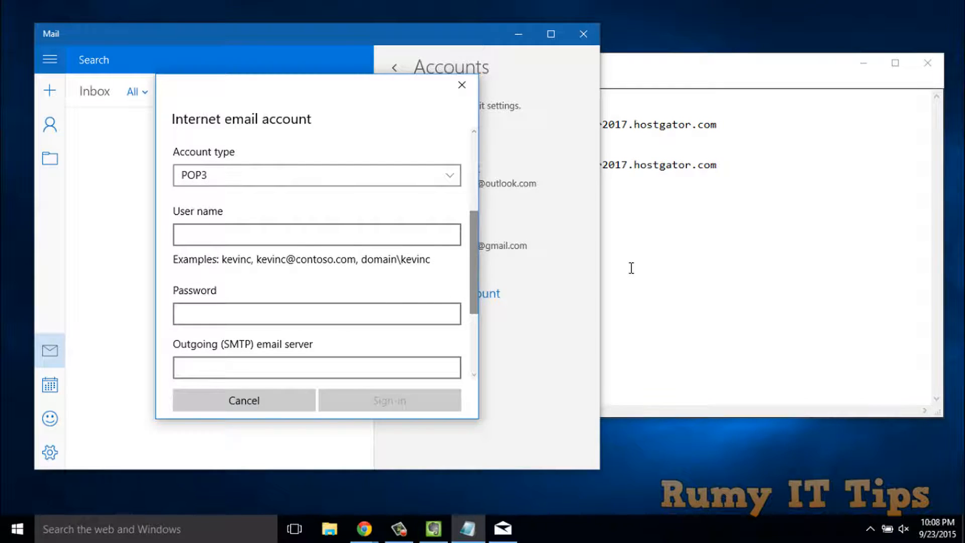
click(632, 266)
drag(546, 98, 419, 96)
key(ctrl+c)
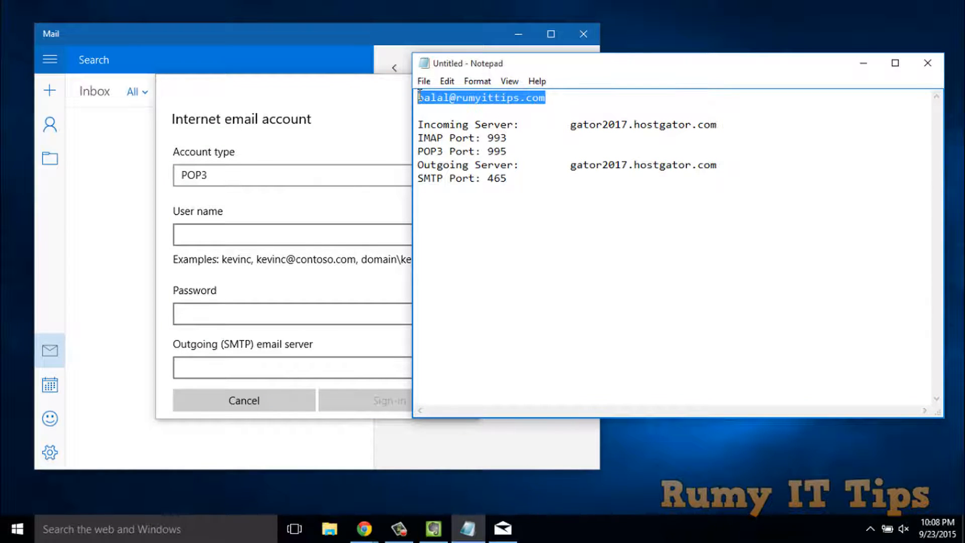
click(206, 232)
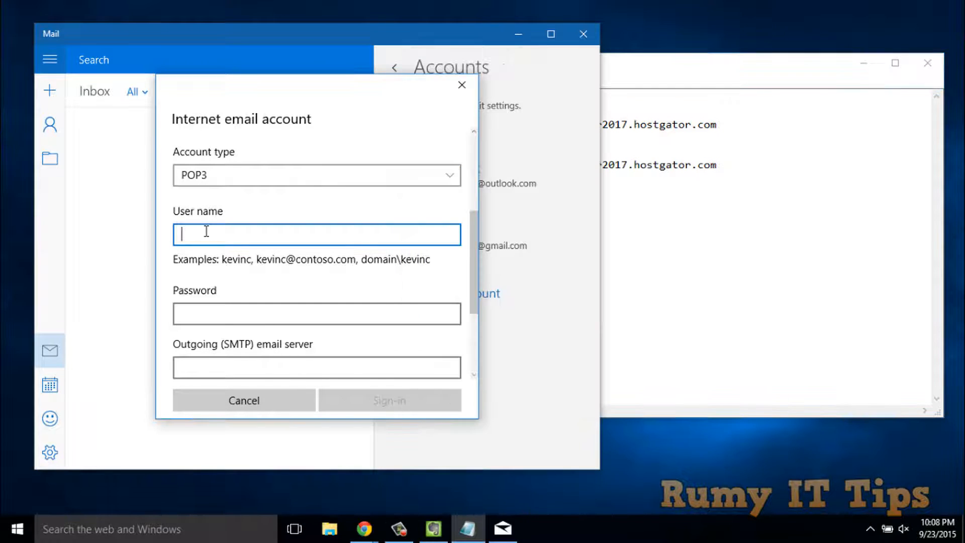
key(ctrl+v)
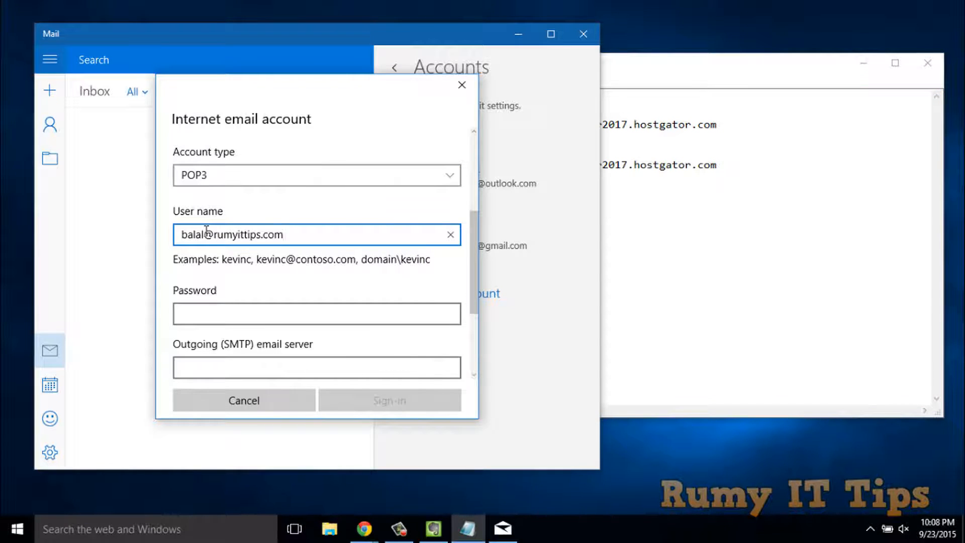
click(195, 314)
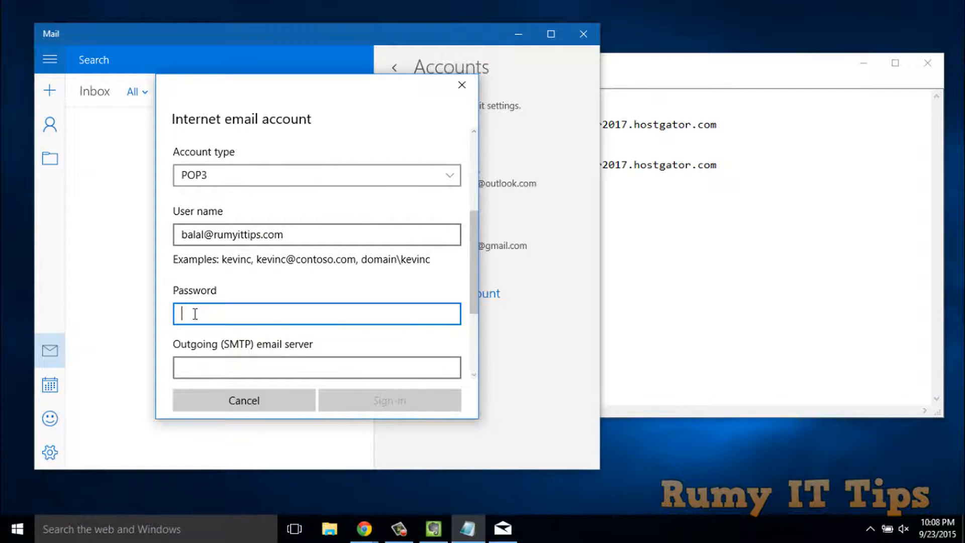
text(•••••)
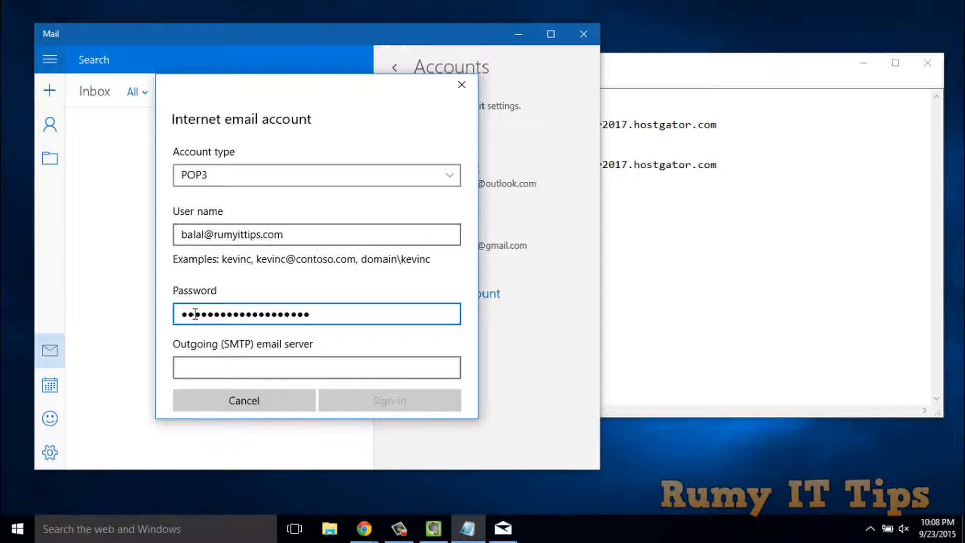
Copy the outgoing server gator2017.hostgator.com from the Notepad notes into the account's outgoing (SMTP) email server
drag(474, 231, 472, 273)
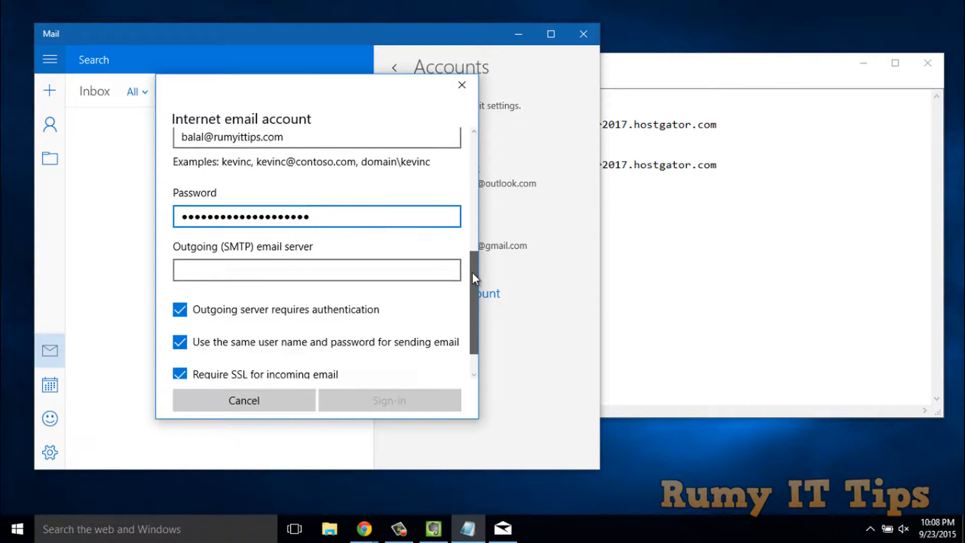
click(719, 234)
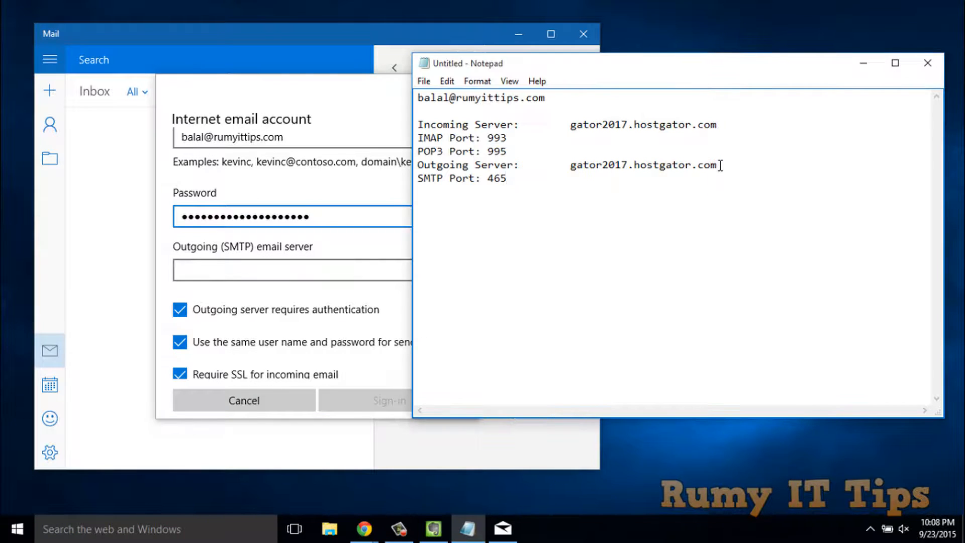
drag(720, 165, 574, 157)
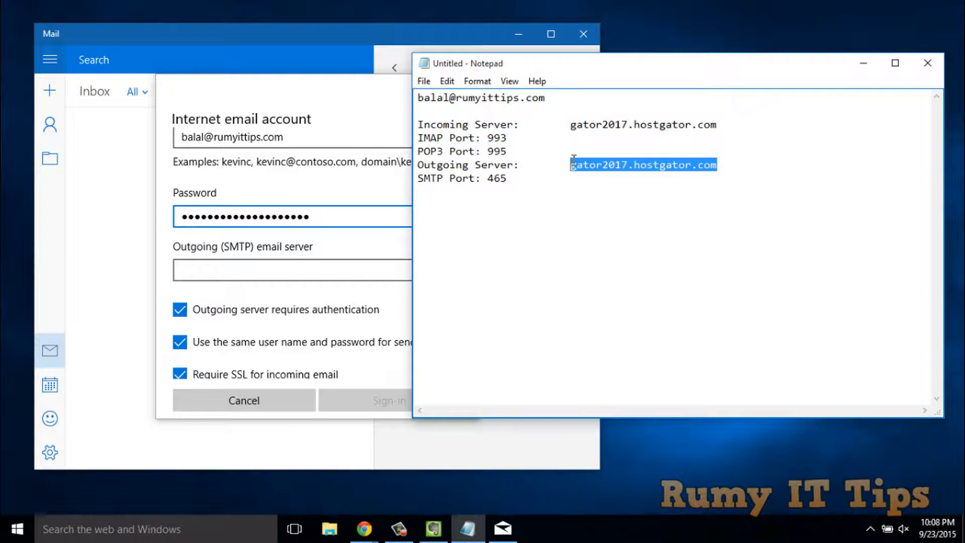
right_click(574, 160)
click(607, 208)
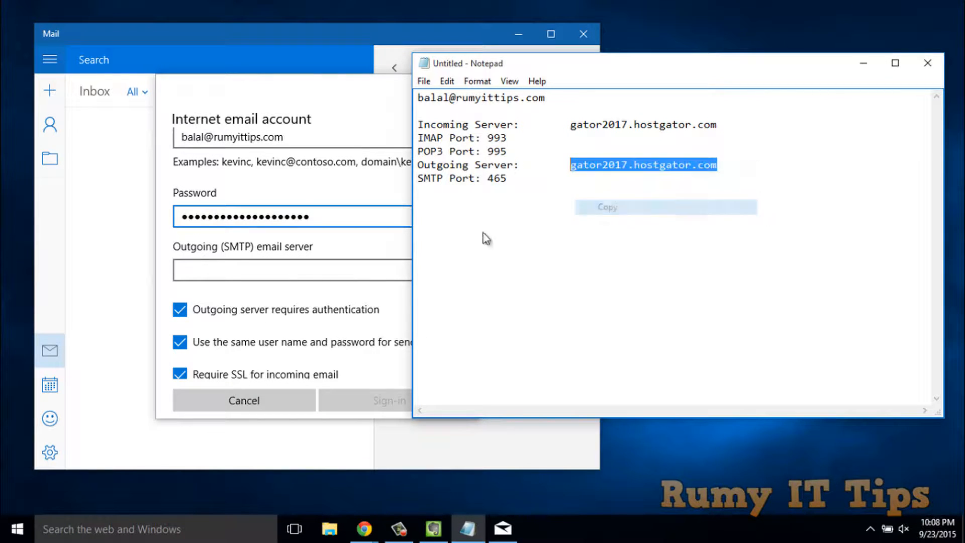
click(239, 270)
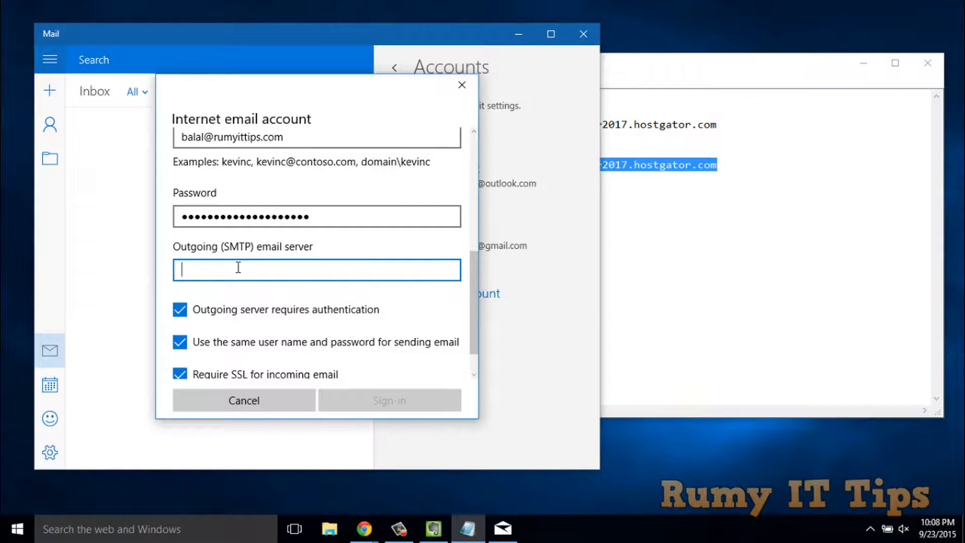
key(ctrl+v)
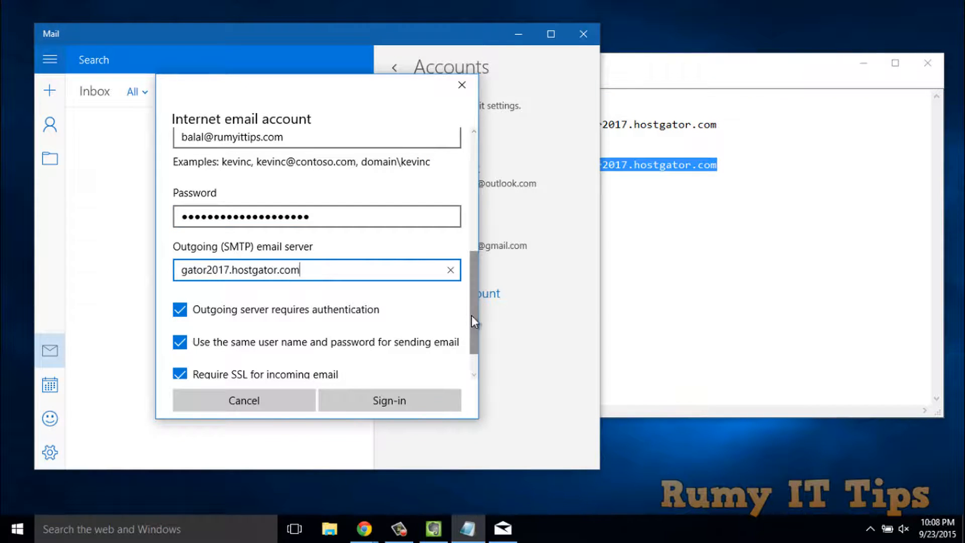
Sign in with all authentication and SSL options left enabled, and finish the account setup
drag(471, 315, 472, 343)
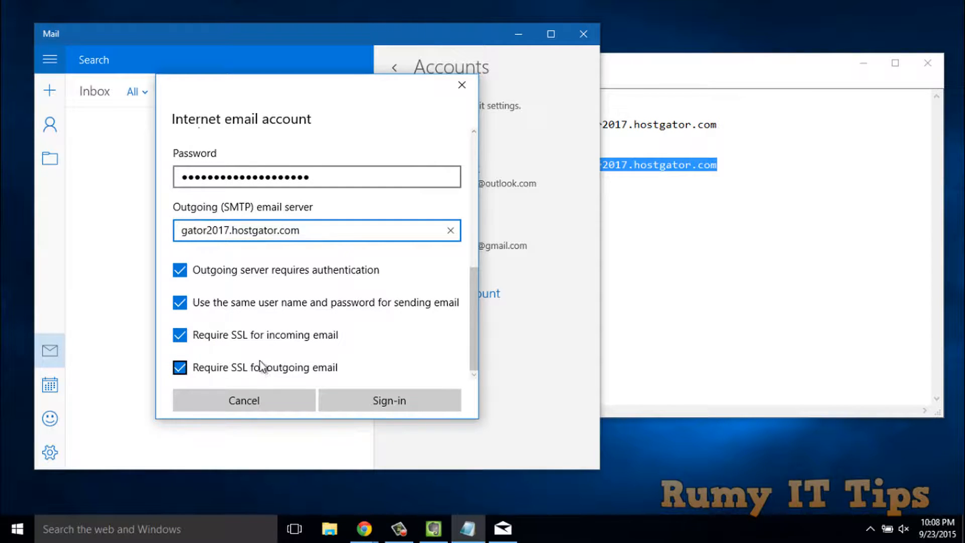
click(379, 399)
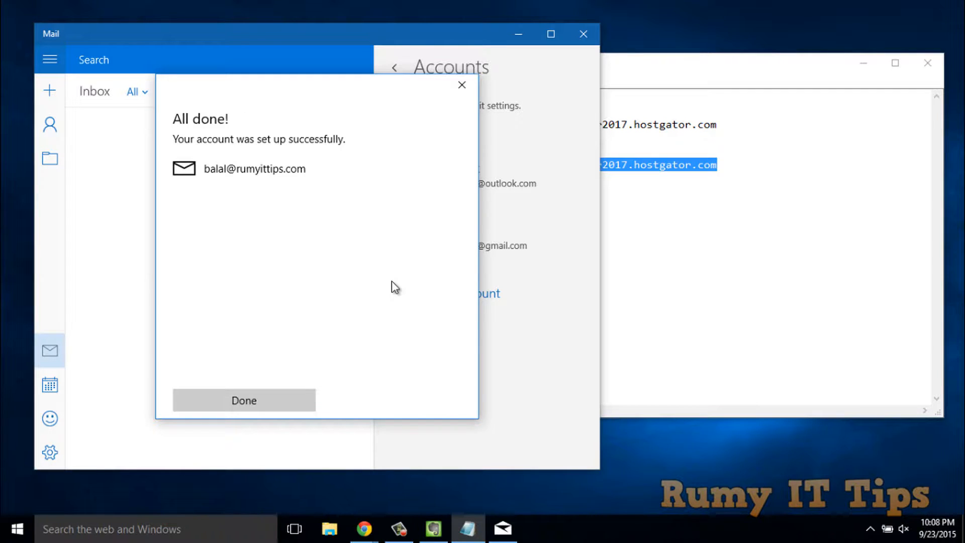
click(231, 400)
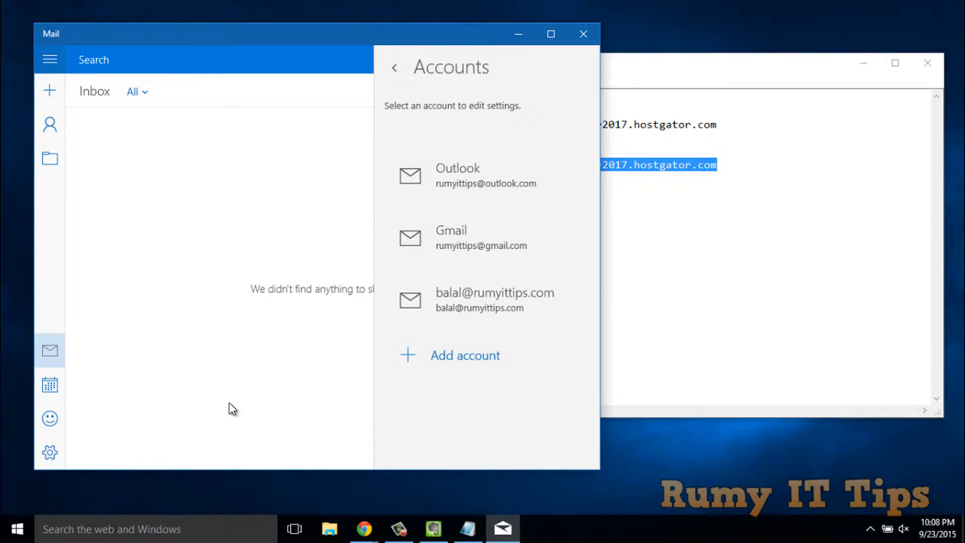
Open the new domain account's settings and save them, and maximize the Mail window after leaving the accounts list
click(466, 297)
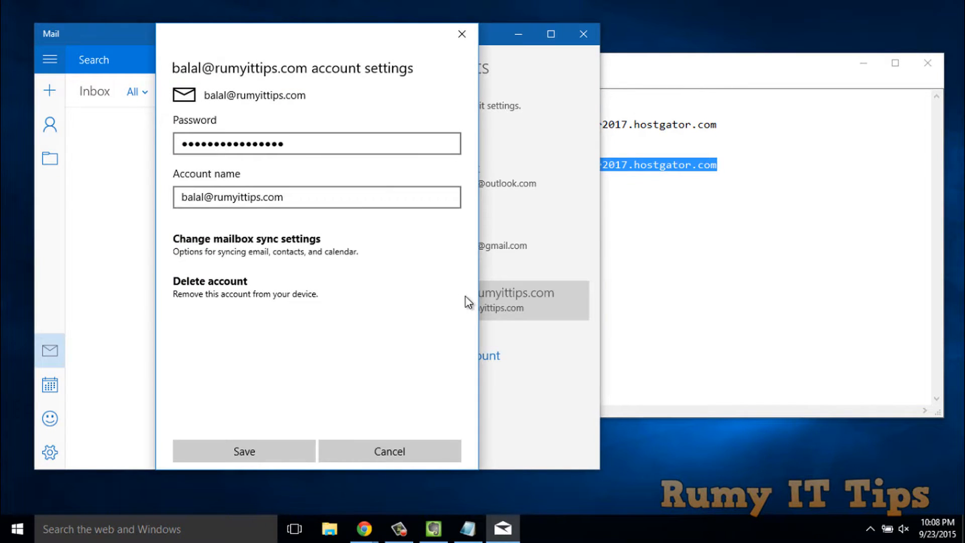
click(282, 448)
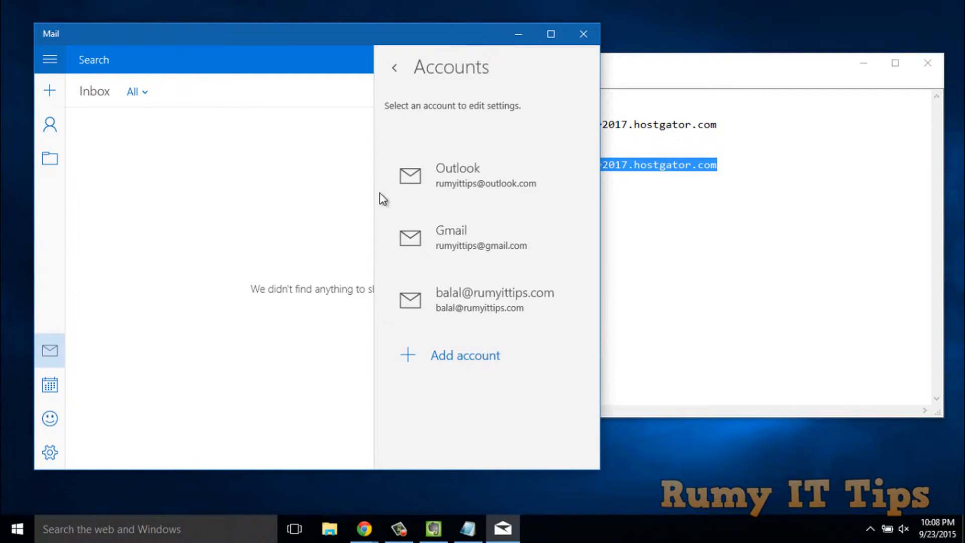
click(394, 66)
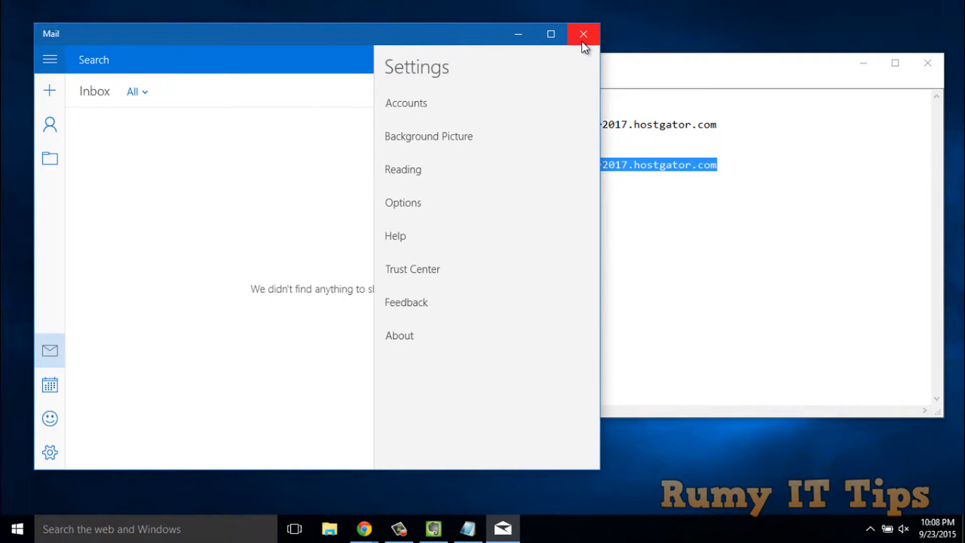
click(551, 33)
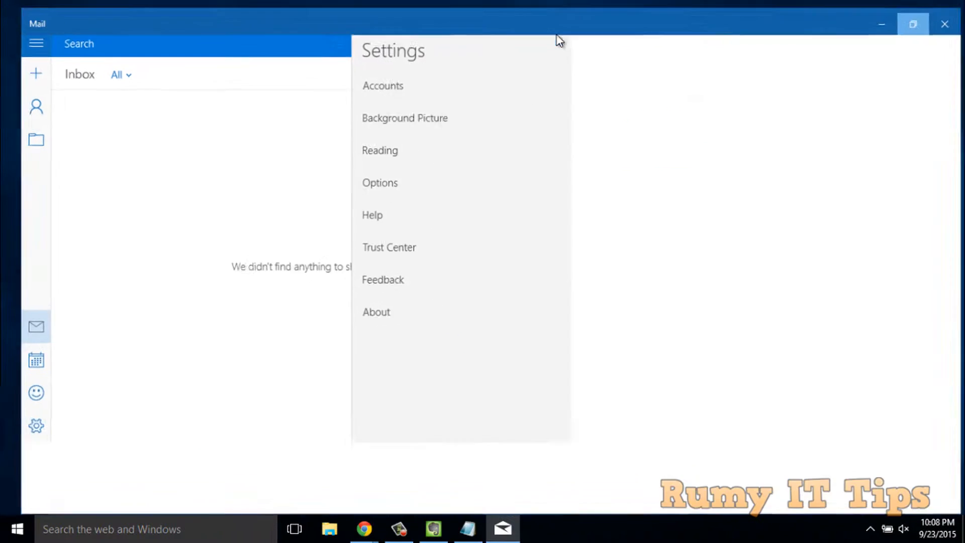